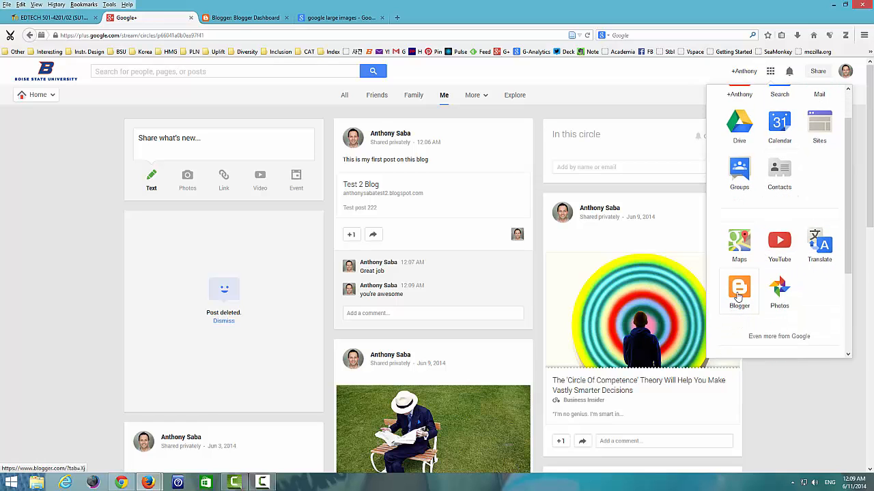
In Blogger, create a blog titled "Test of my bloggerskills" with the Simple template and the owner's first name plus "testblooge" as address.
left_click(738, 295)
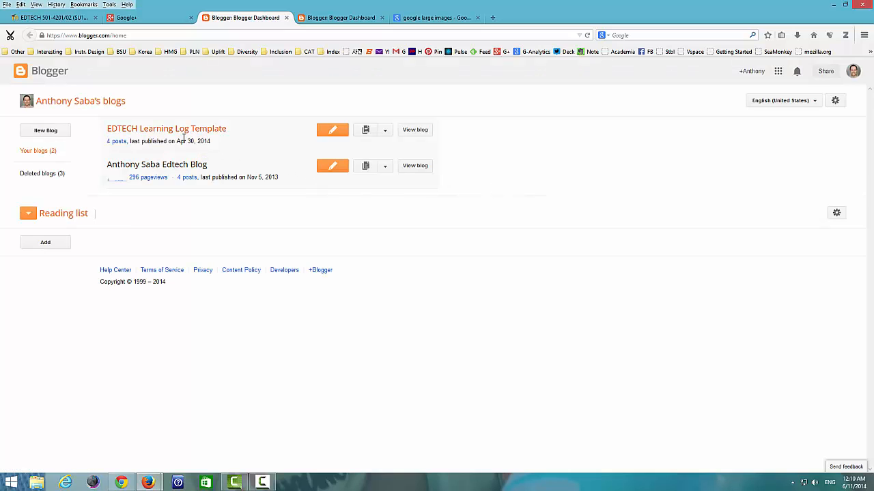
left_click(56, 133)
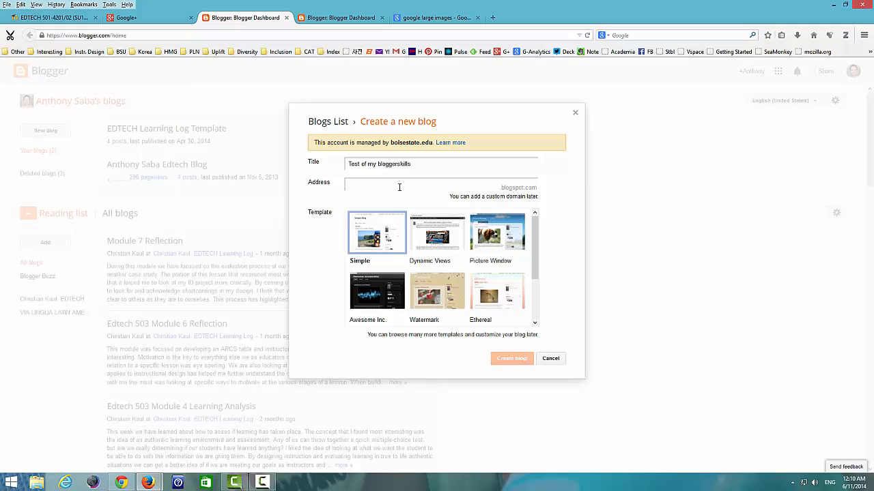
type("anthony")
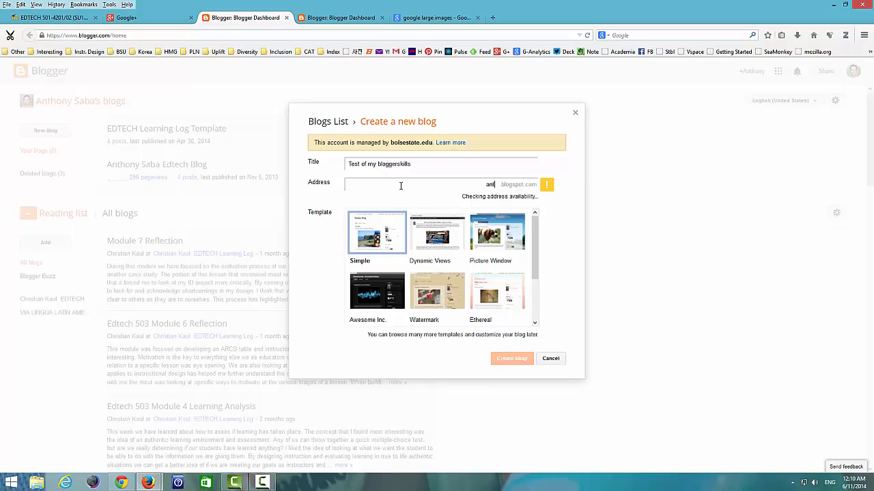
type("testbloge")
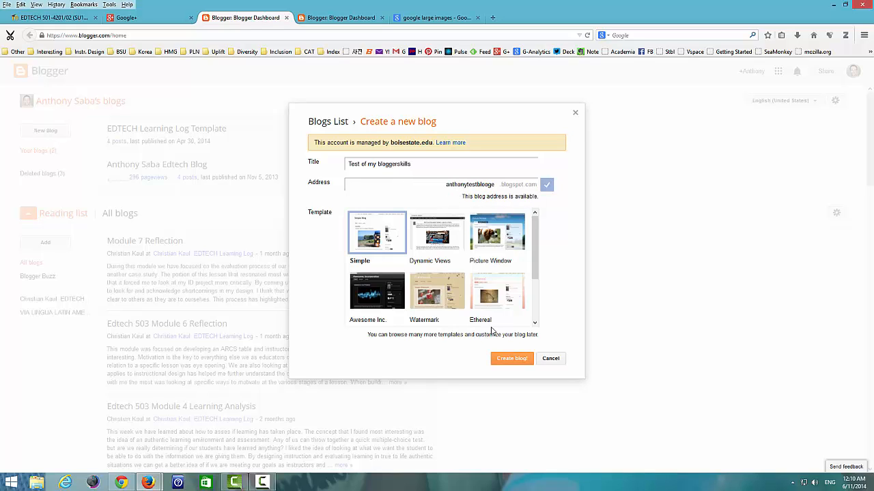
left_click(513, 367)
left_click(510, 360)
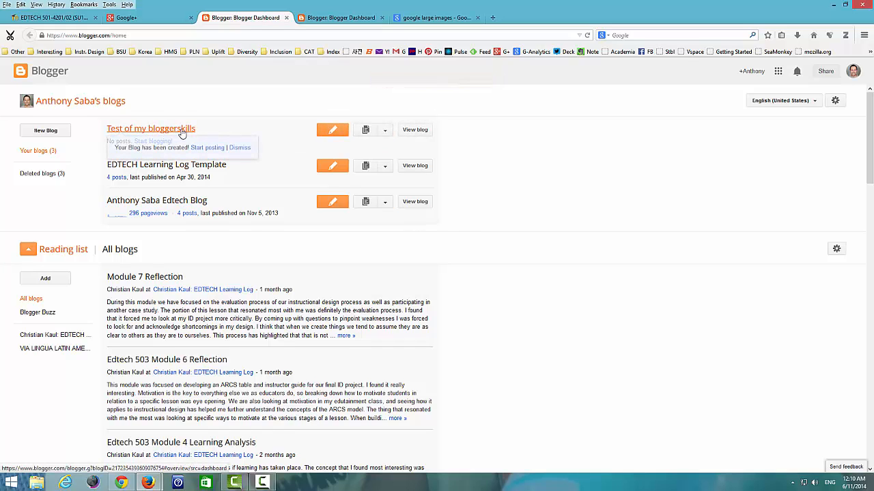
Enable Google+ Comments in the Google+ settings of the blog "Test of my bloggerskills".
left_click(386, 132)
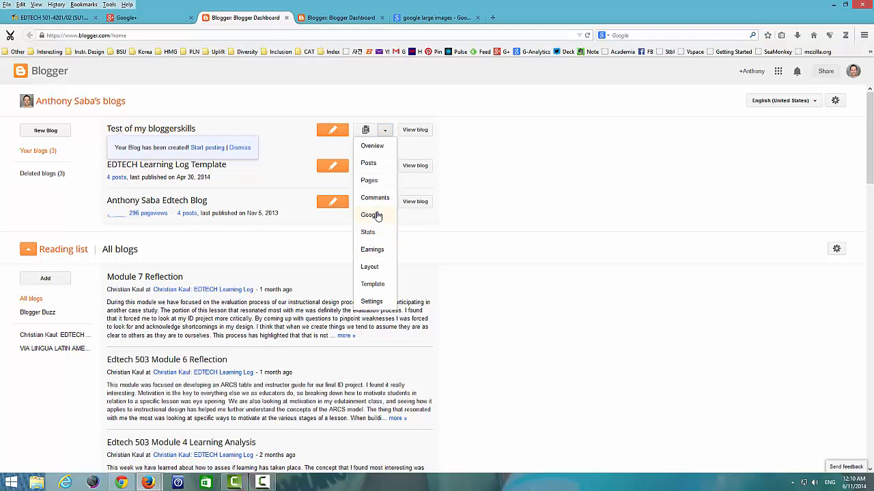
left_click(371, 215)
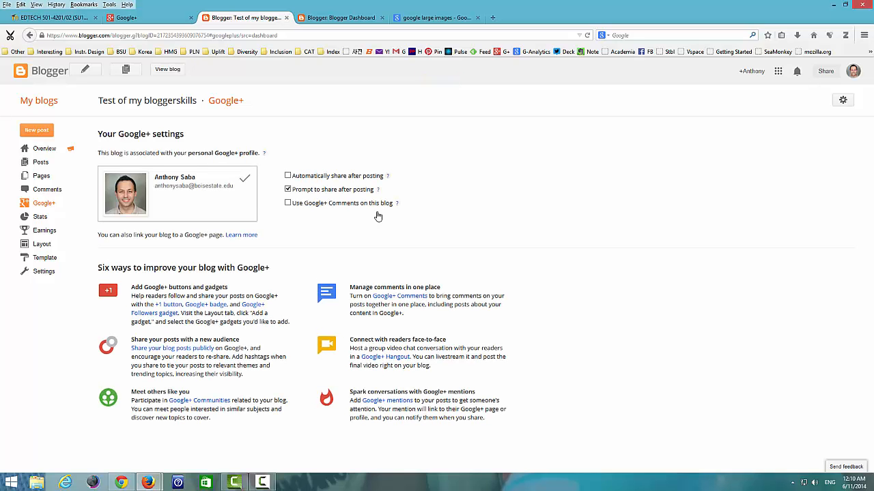
left_click(288, 203)
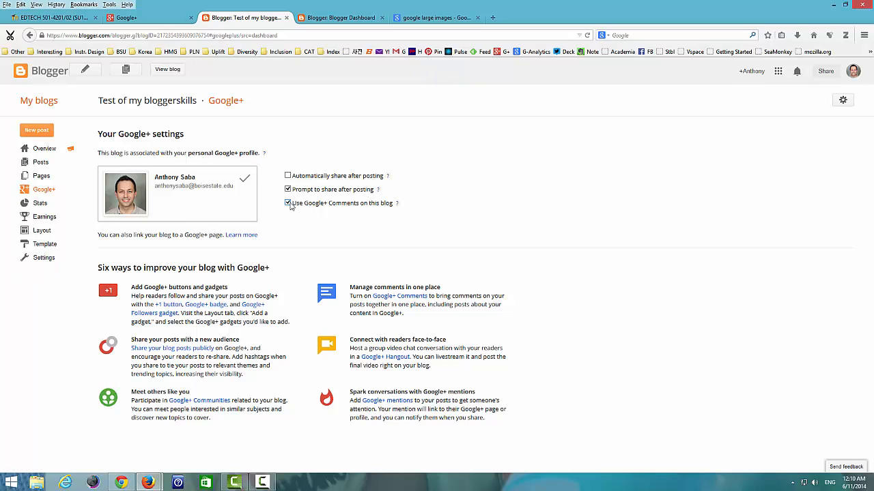
Start a new post in Compose mode and write "This is the first post" as its body text.
left_click(38, 132)
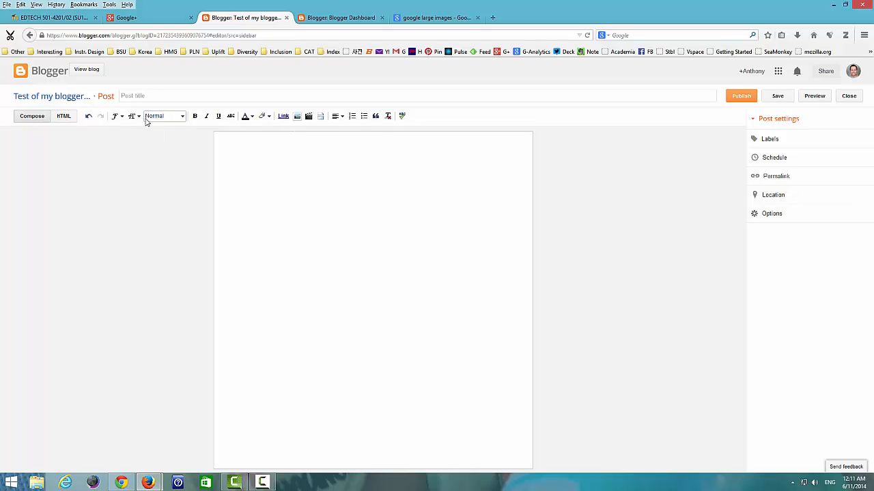
left_click(72, 117)
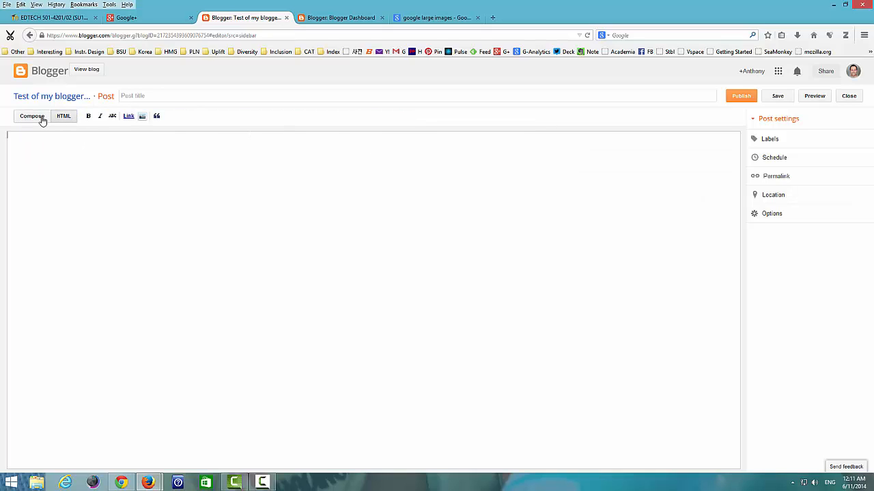
left_click(41, 117)
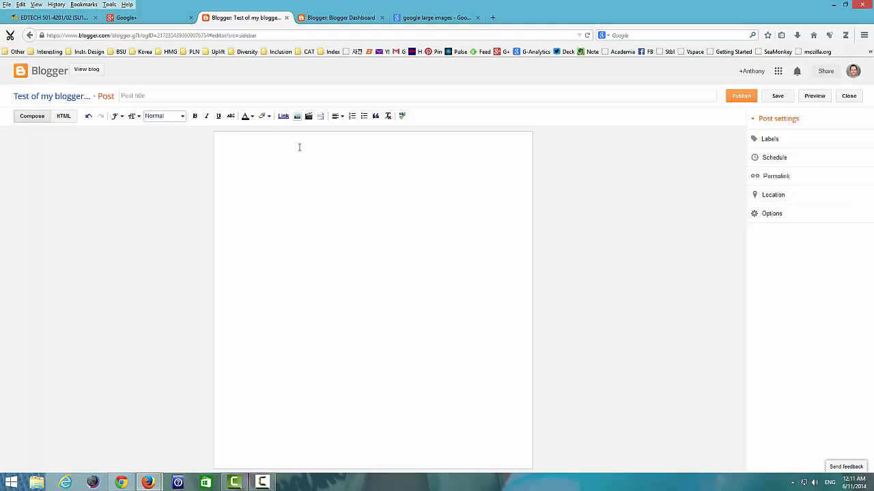
type("This is the first post")
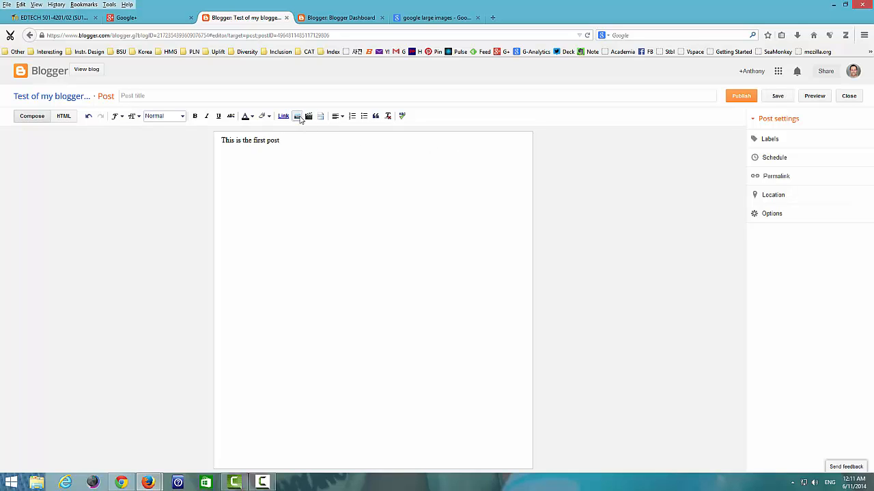
Upload the announcement PNG image from the Desktop and insert it into the post.
left_click(298, 118)
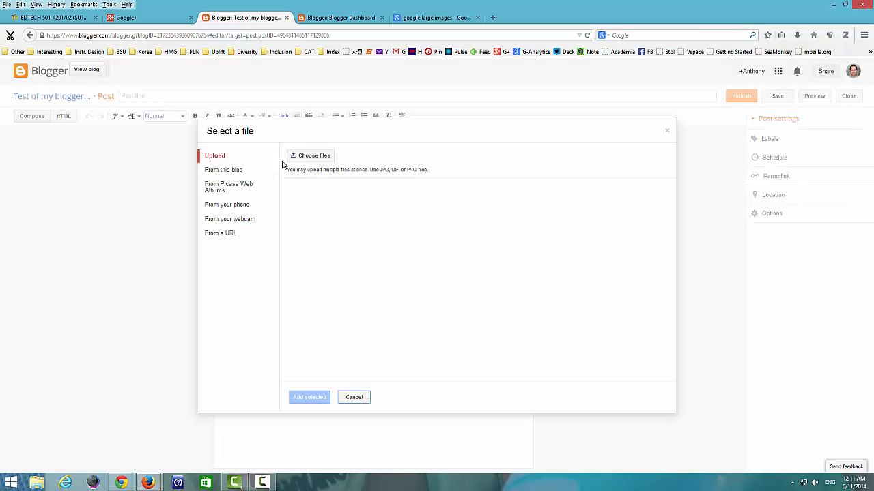
left_click(331, 157)
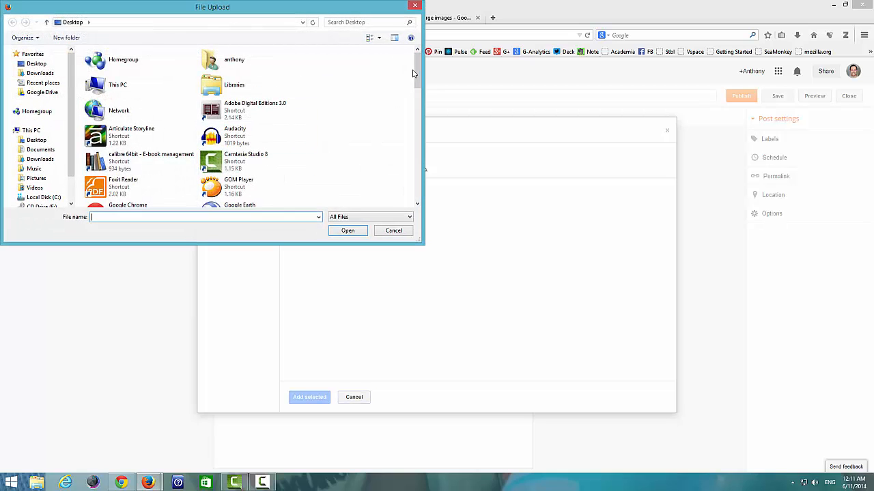
left_click_drag(418, 81, 418, 142)
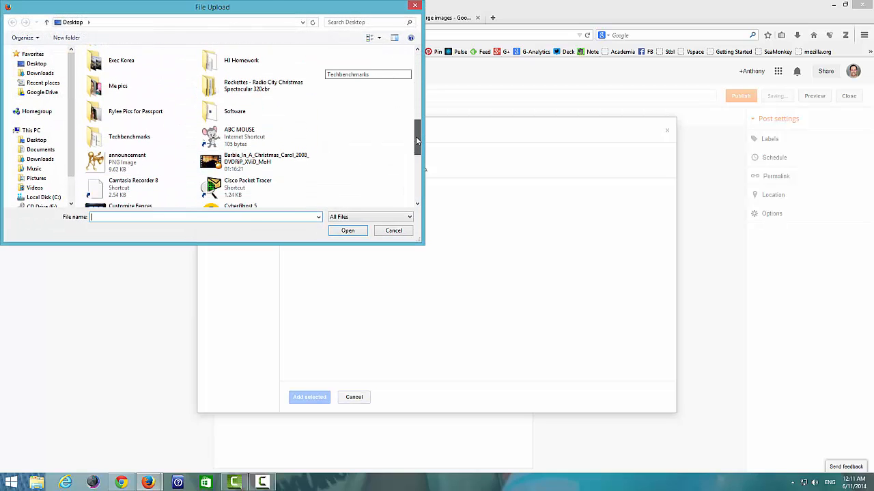
double_click(136, 164)
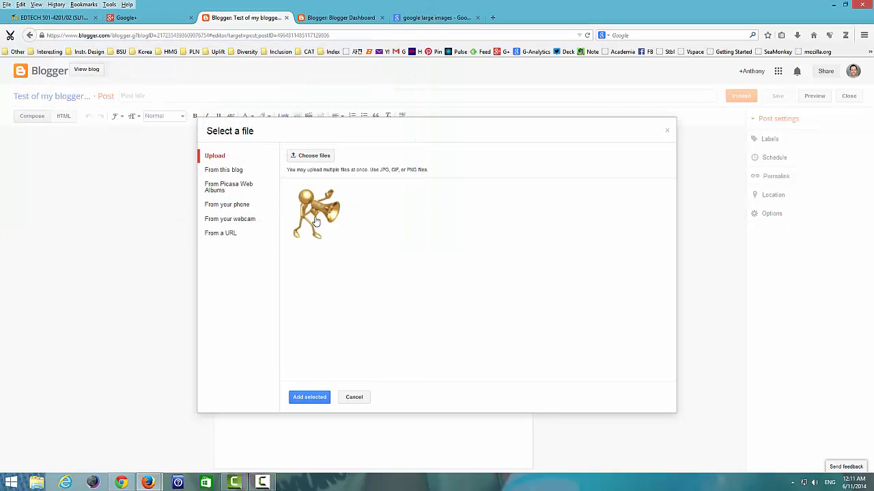
left_click(308, 402)
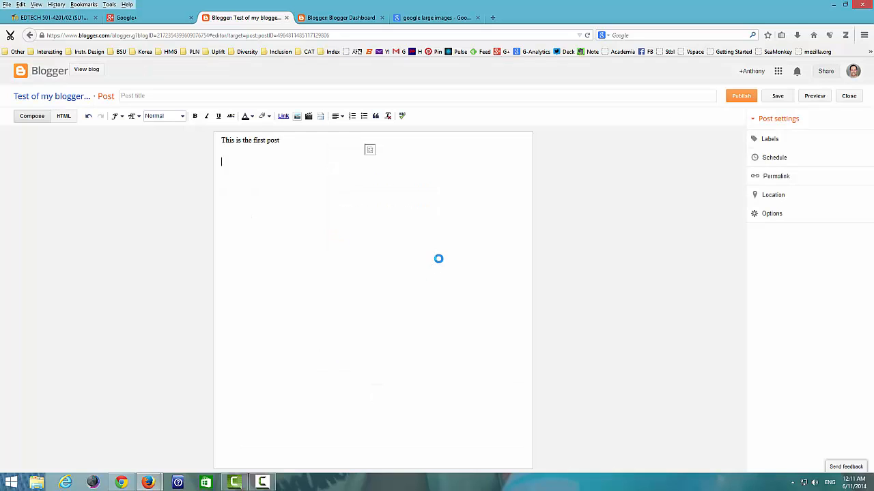
Align the inserted announcement image to the left of the post.
left_click(377, 162)
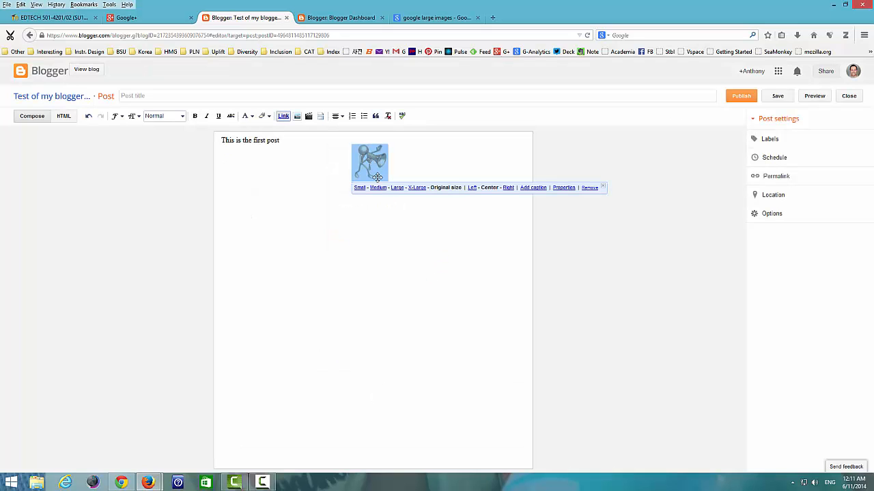
left_click(473, 188)
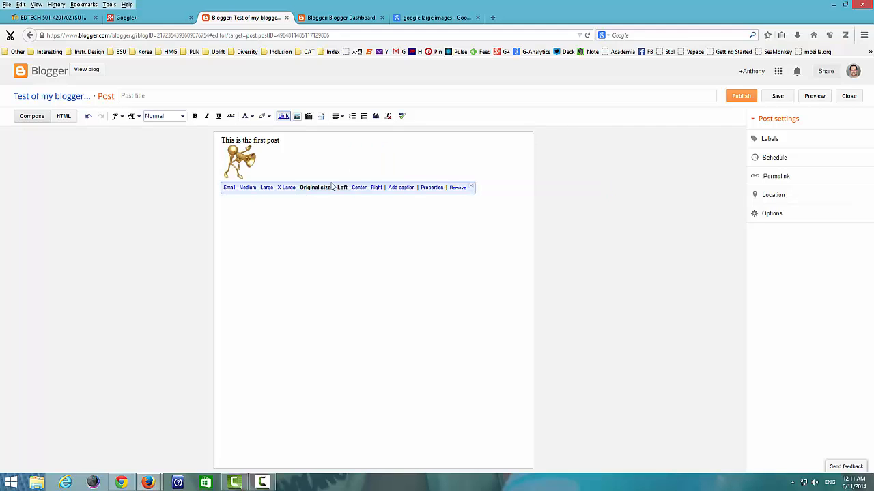
left_click(375, 160)
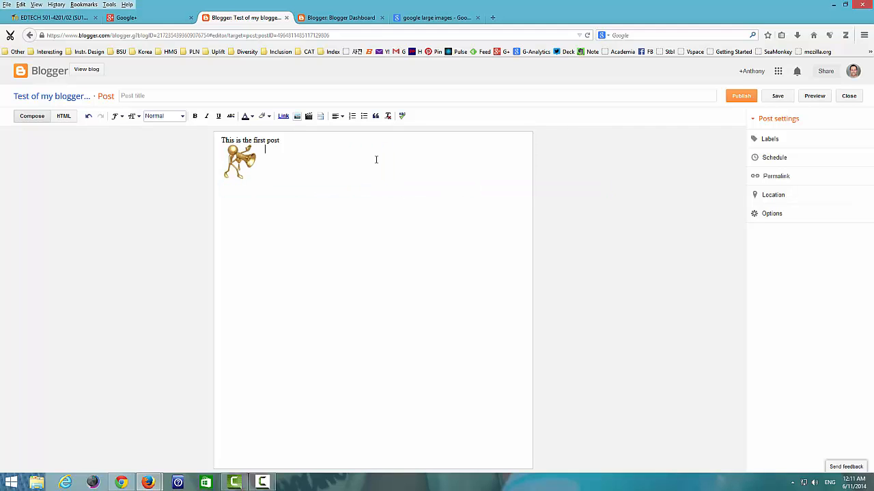
Add the label "4.2" to the post and publish it.
left_click(770, 139)
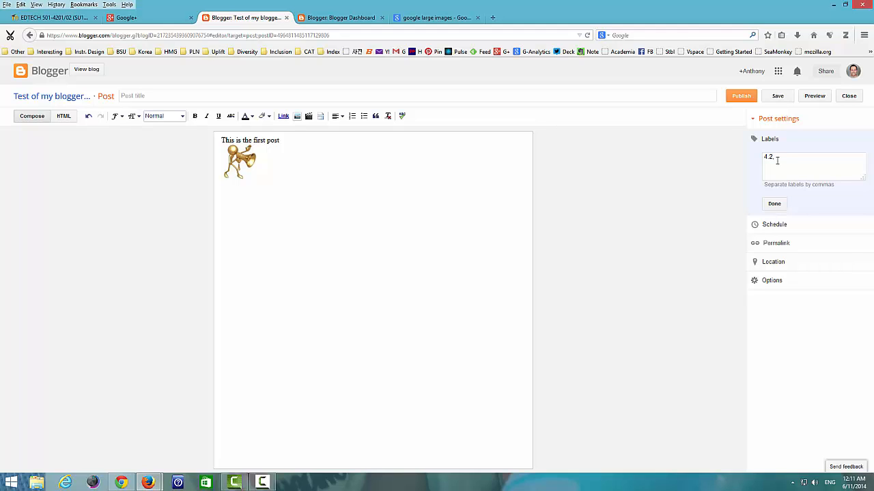
left_click(775, 204)
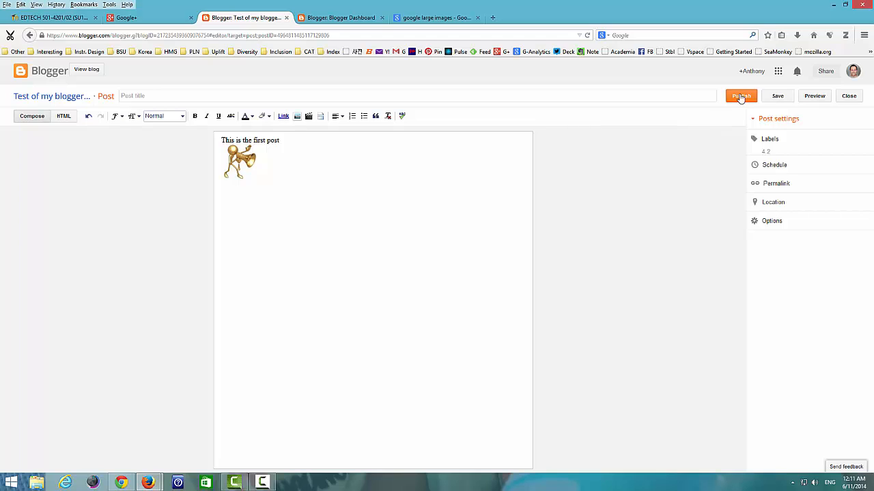
left_click(741, 97)
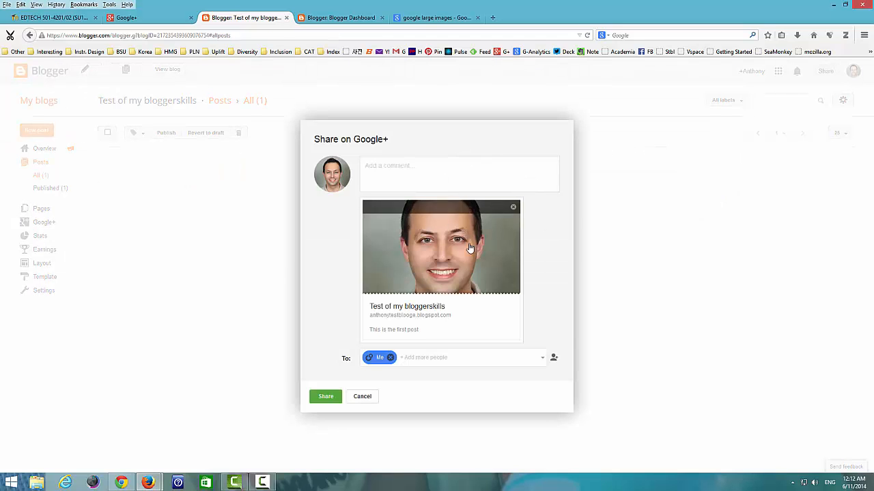
Remove the preview photo and share the post on Google+ to the Me circle with the comment "This is my first post, Hope you like it.".
left_click(514, 209)
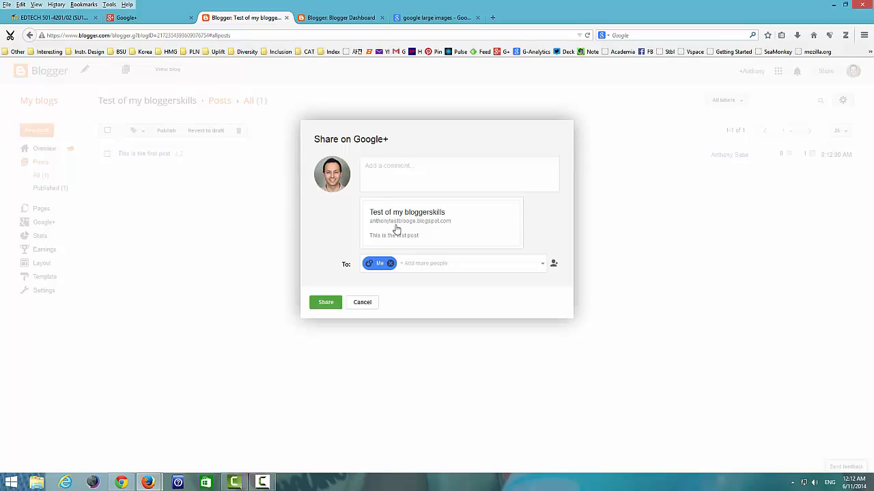
left_click(412, 263)
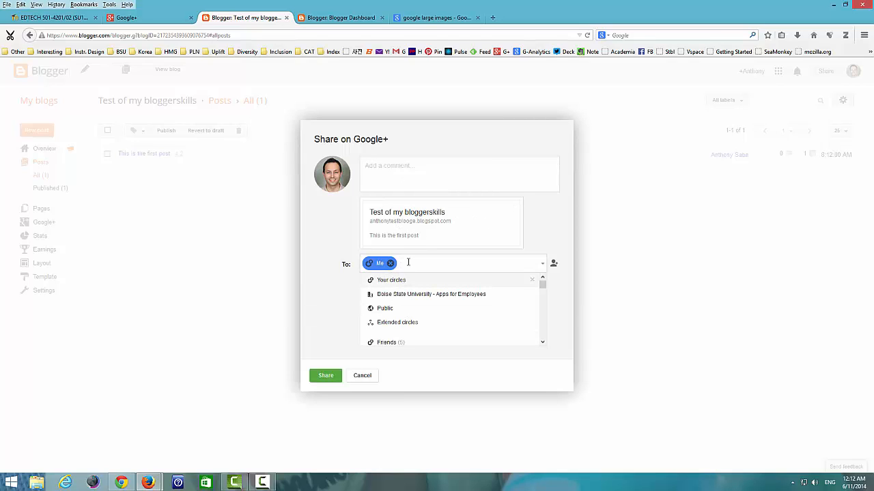
left_click(401, 173)
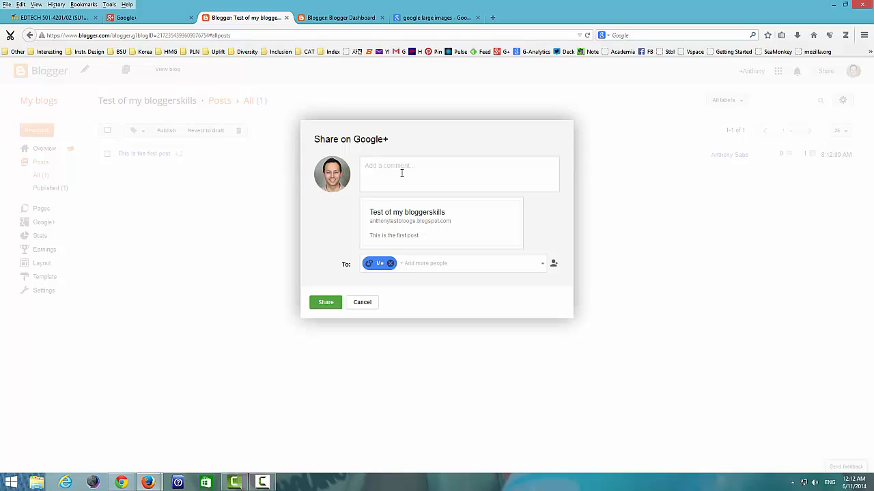
type("Th")
left_click(333, 304)
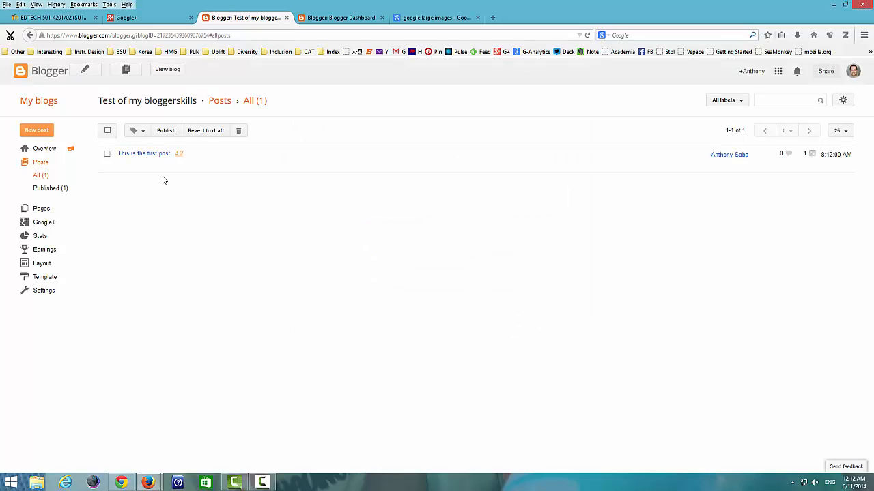
View the published first post on the blog and examine its Google+ comments section.
mouse_move(150, 156)
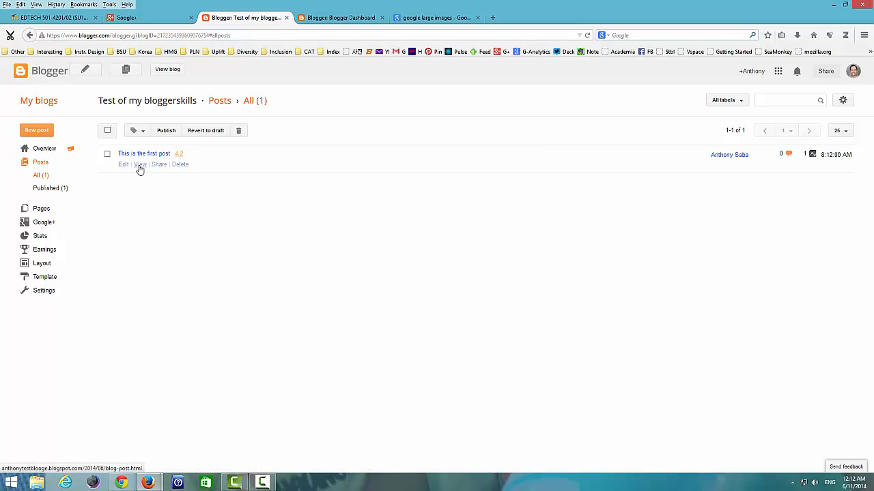
left_click(139, 166)
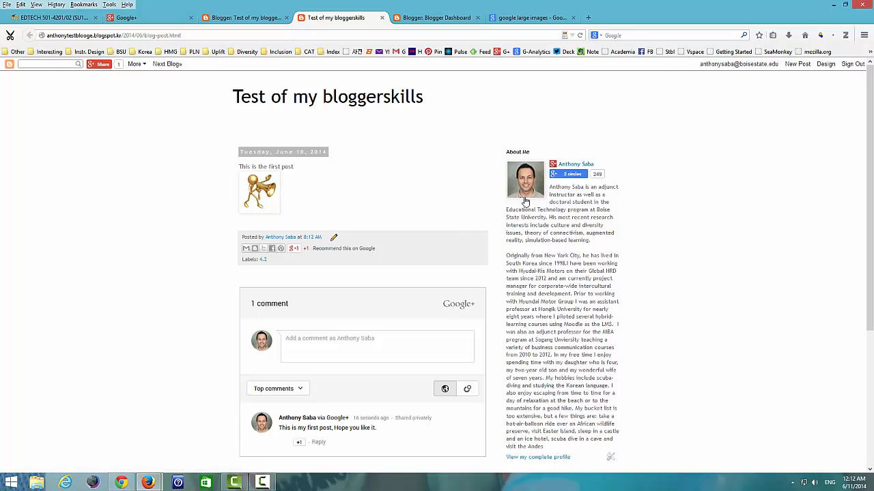
scroll(321, 248, "down", 1)
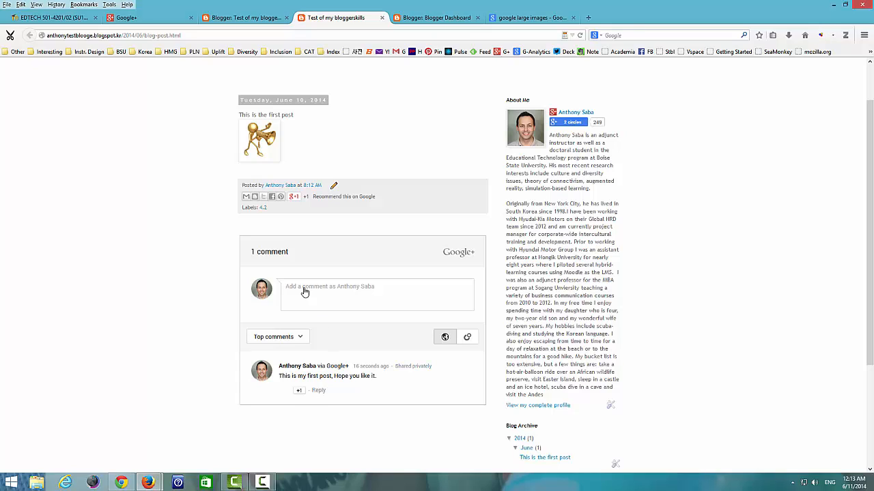
Share the comment "This is a reshare" on the blog post with only the Me circle instead of Public, also sharing it on Google+.
left_click(332, 290)
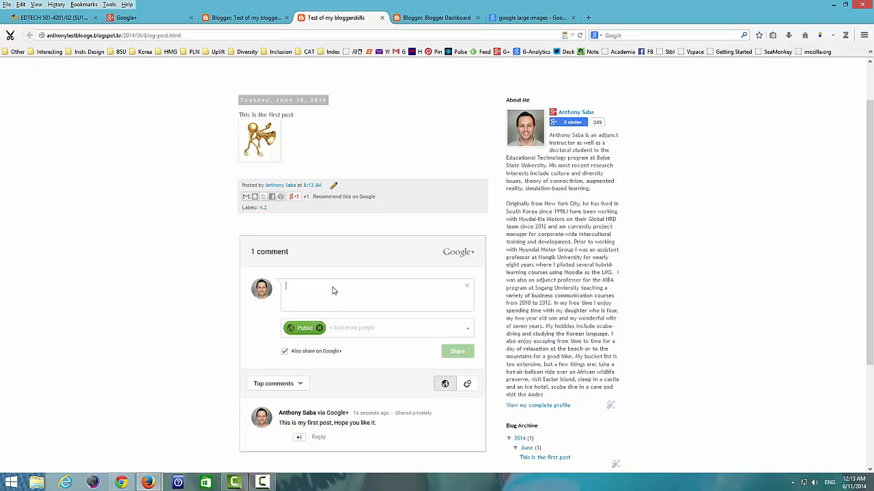
type("This is a reshare")
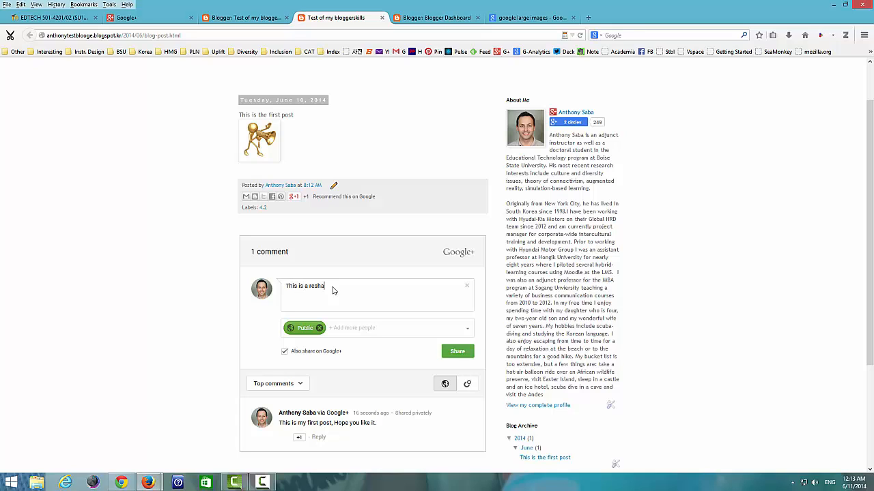
left_click(318, 329)
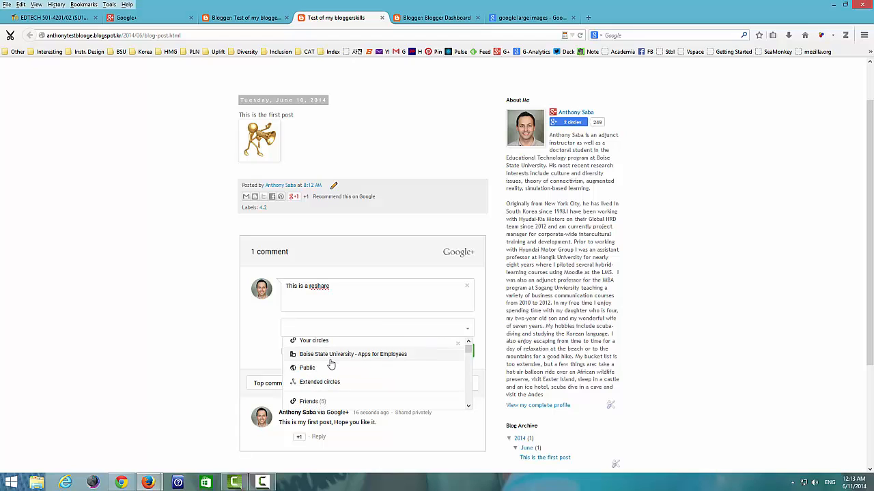
scroll(321, 375, "down", 4)
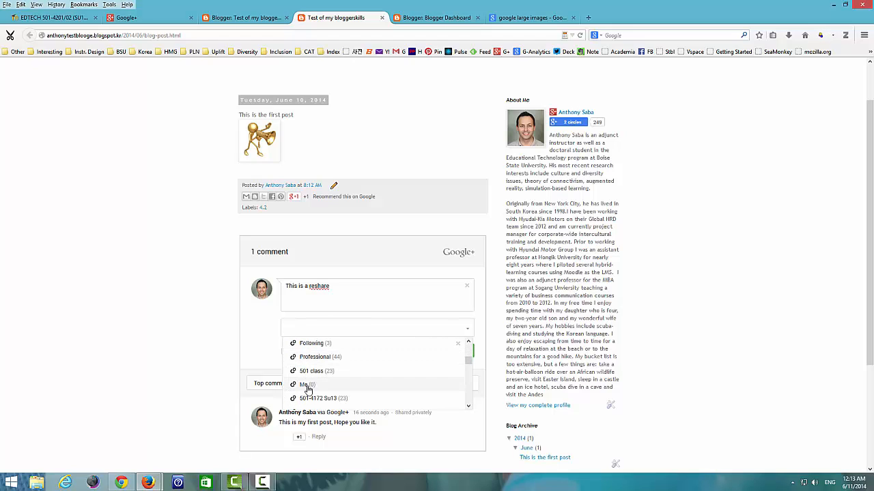
left_click(304, 385)
left_click(316, 308)
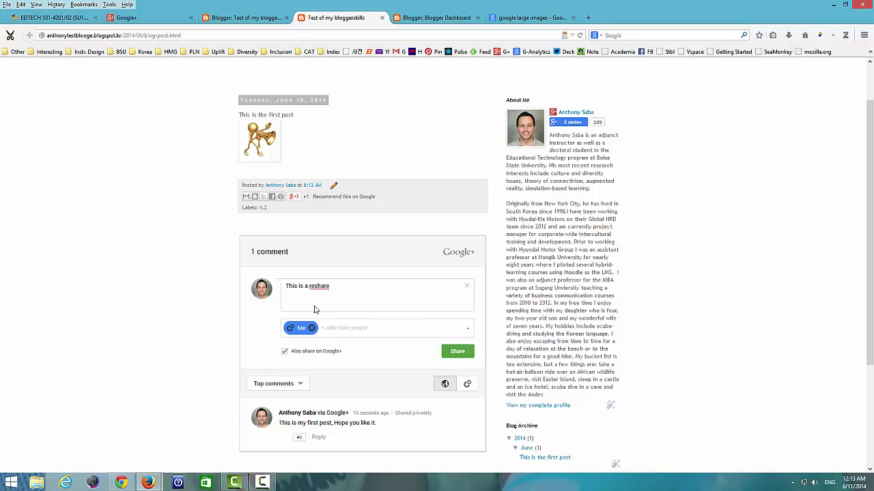
left_click(467, 354)
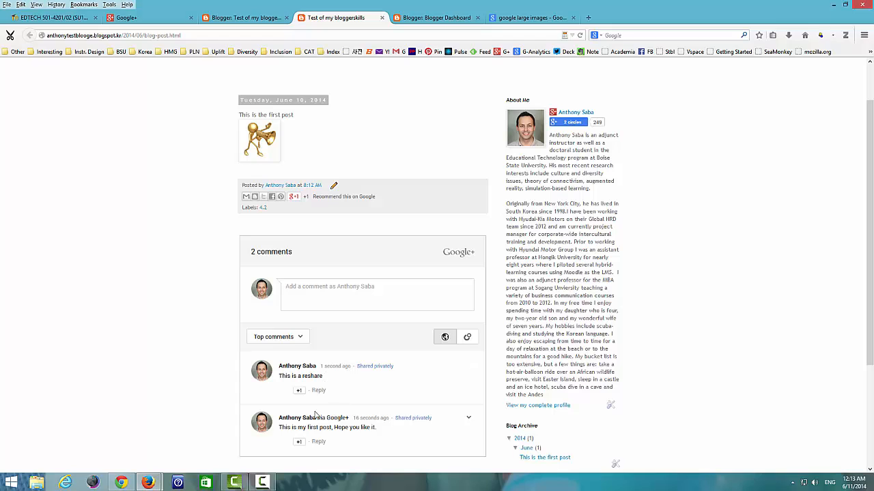
Refresh the Me circle stream on Google+ and examine the shared first post and the reshare comment.
left_click(178, 17)
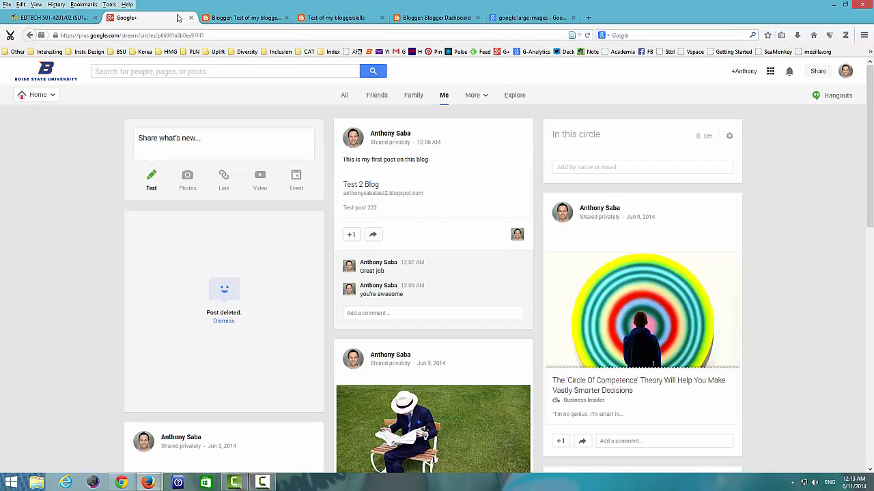
left_click(587, 35)
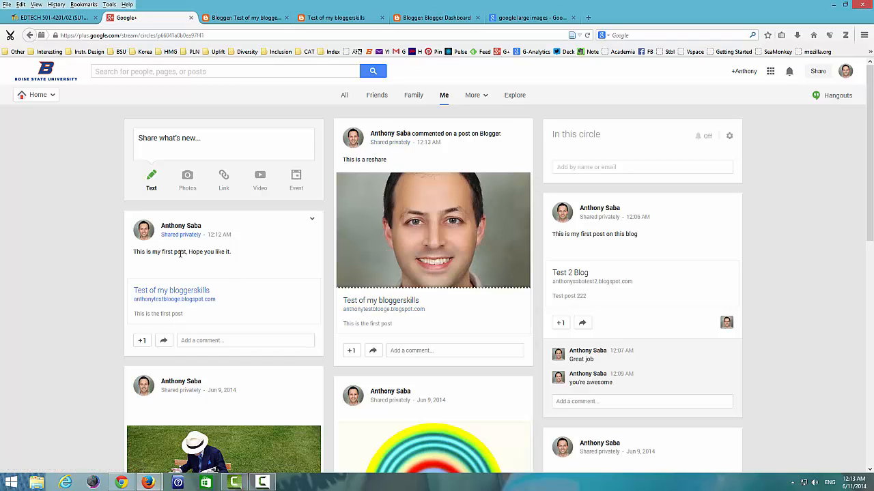
left_click_drag(141, 251, 227, 251)
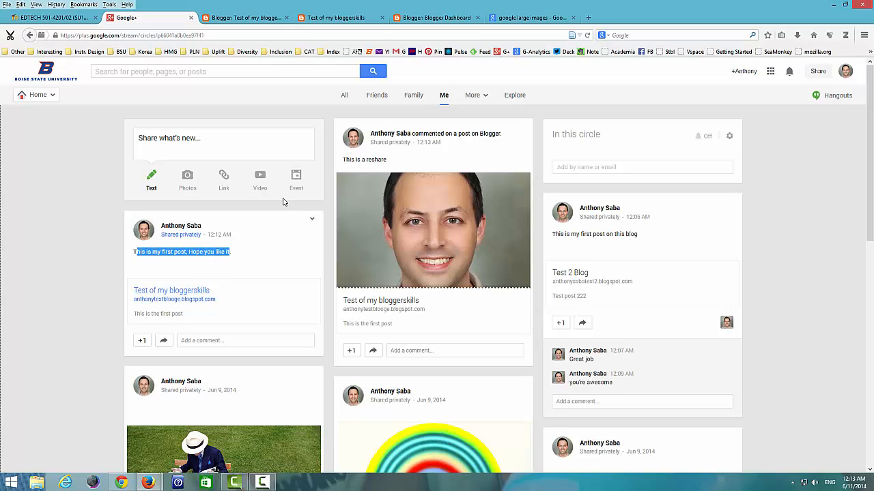
Reply "This is a great post." to the "This is my first post, Hope you like it." comment on the blog page.
left_click(380, 20)
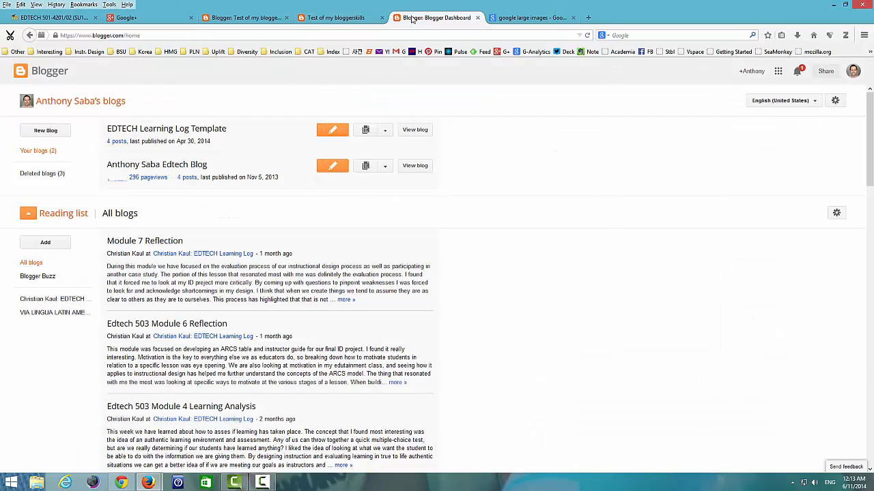
key("ctrl+shift+t")
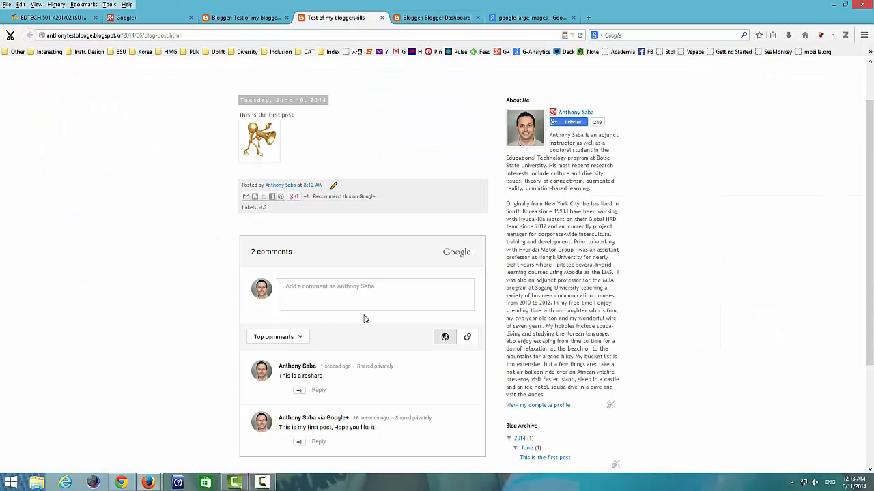
scroll(363, 321, "down", 3)
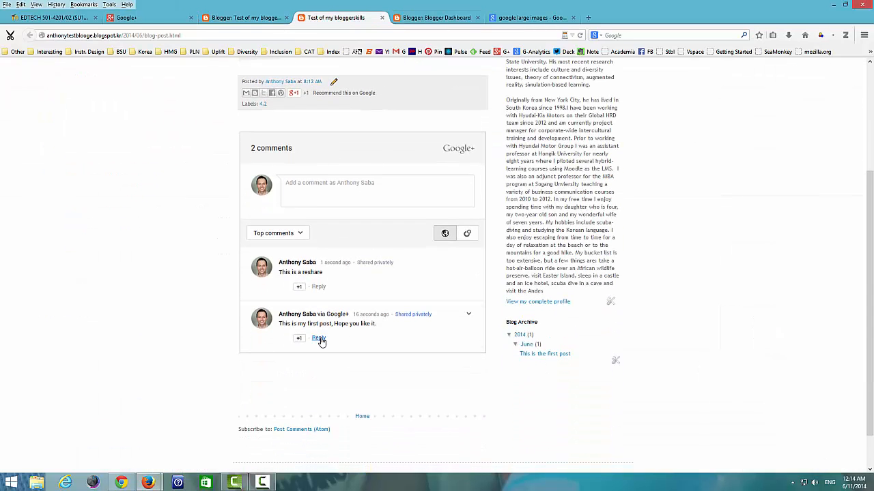
left_click(319, 340)
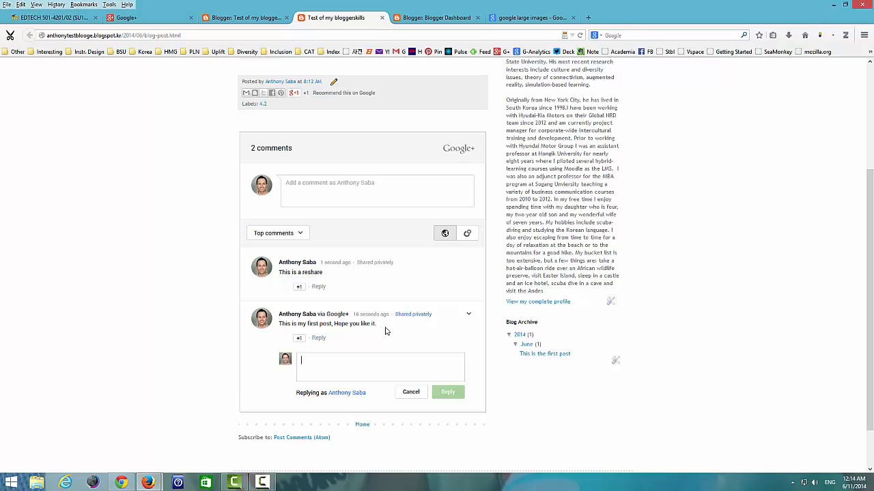
type("This is a great")
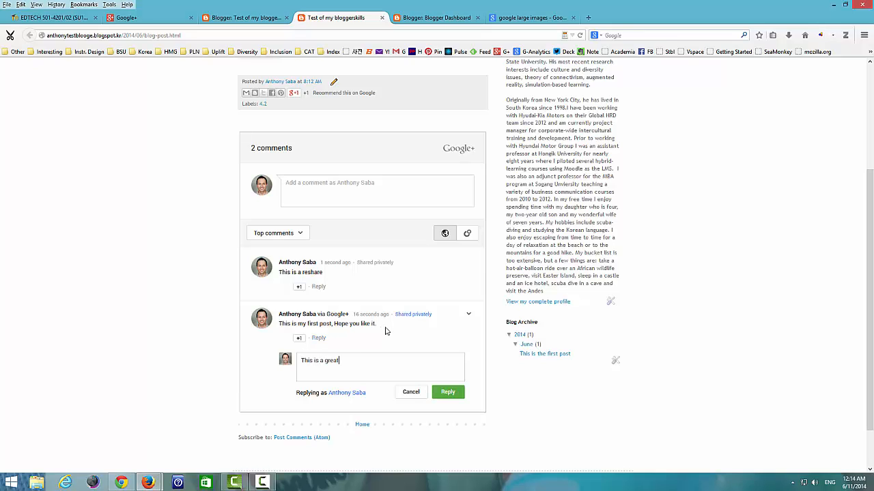
type(" post.")
left_click(450, 392)
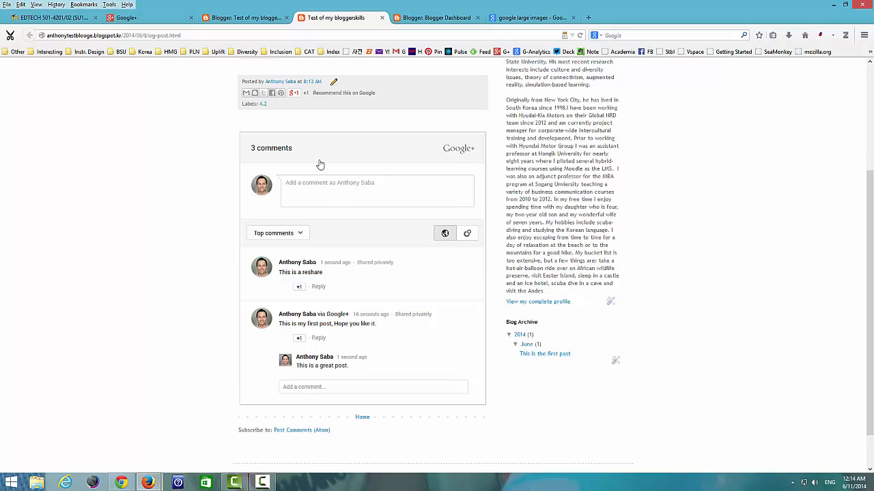
Answer the reply under the shared first post in the Google+ stream with "Thank you. I'm glad you like it.".
left_click(153, 23)
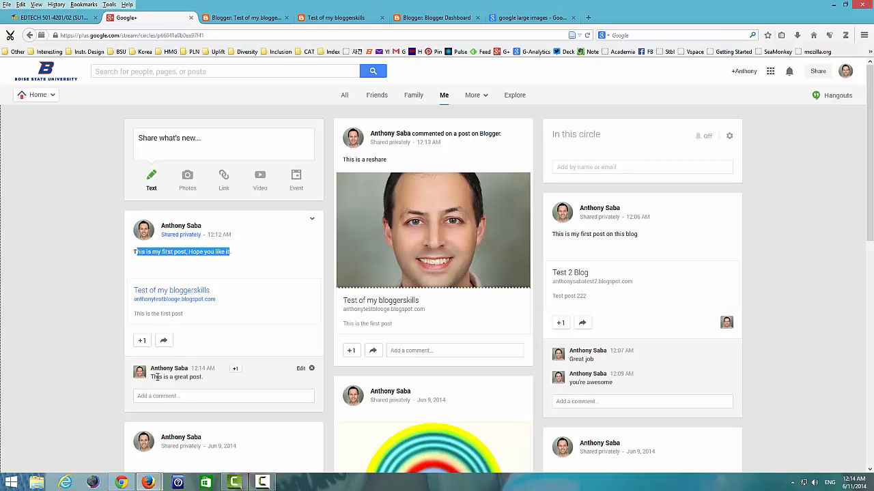
mouse_move(153, 377)
left_mouse_down()
mouse_move(205, 375)
mouse_move(159, 377)
left_mouse_up()
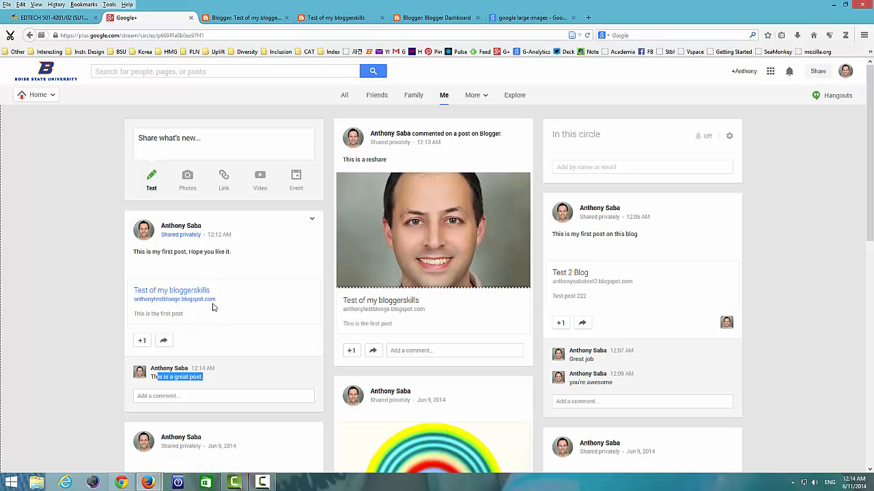
left_click(170, 395)
type("Thank you. I'm glad you like it.")
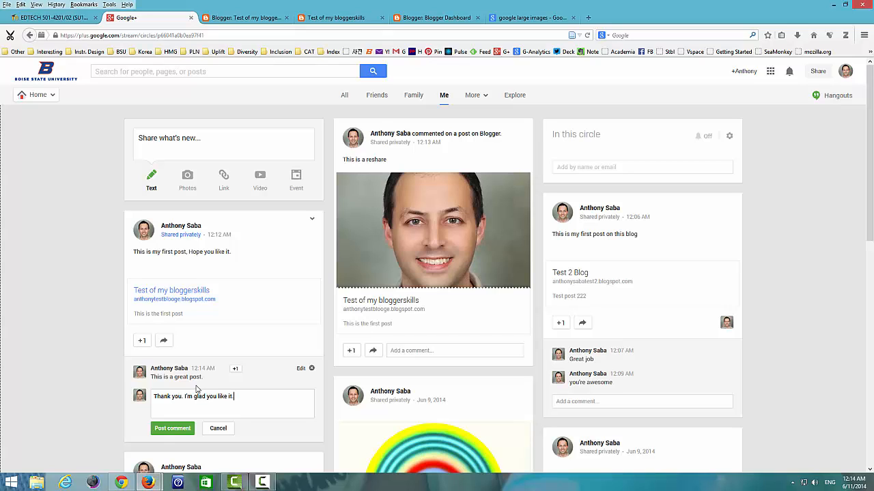
left_click(172, 428)
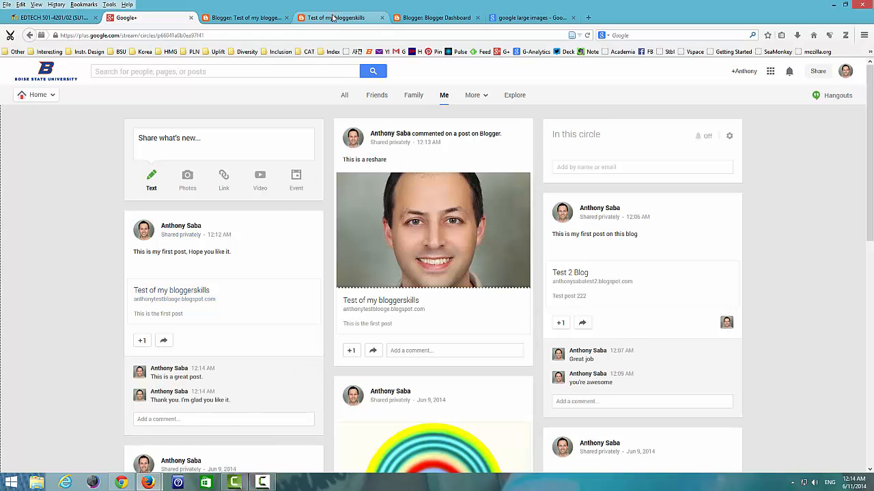
Reload the published blog post and examine its comment thread, comparing it with the Google+ stream.
left_click(333, 18)
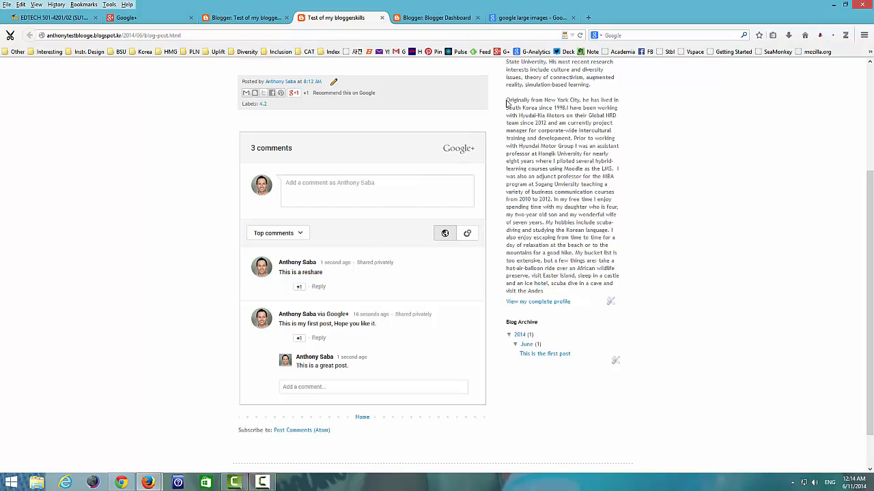
left_click(580, 35)
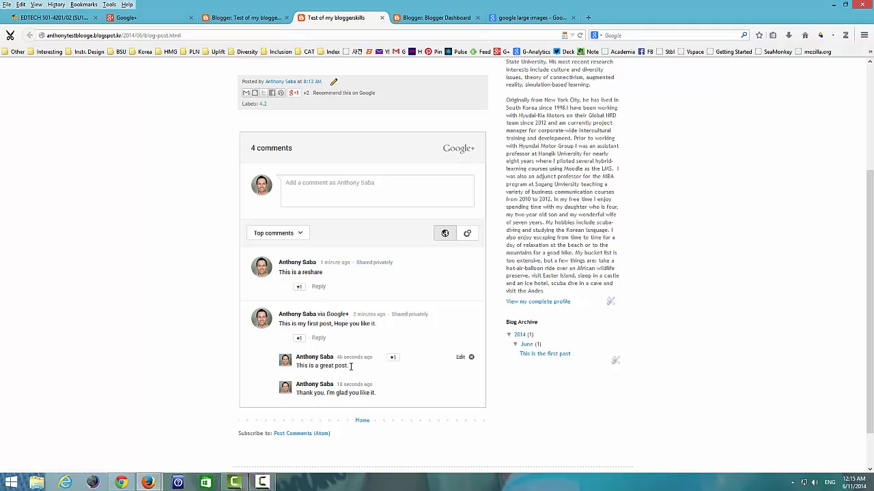
left_click_drag(350, 366, 301, 366)
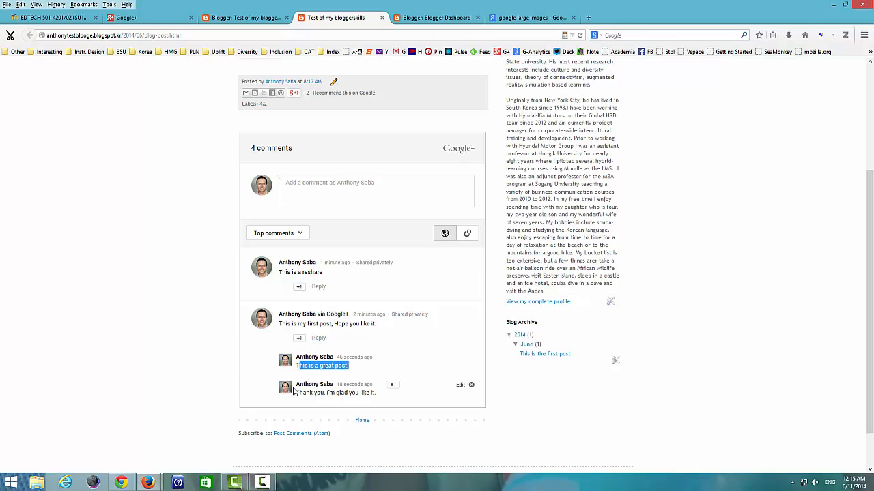
left_click_drag(297, 393, 374, 377)
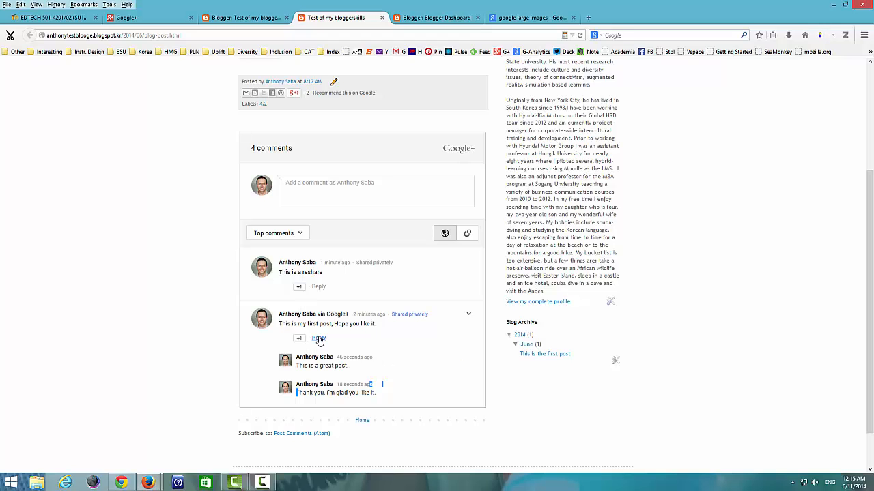
scroll(319, 341, "up", 1)
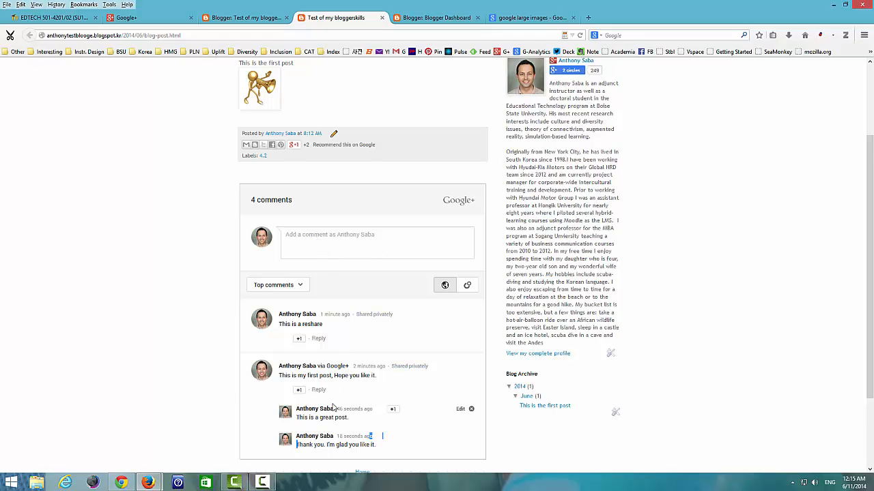
scroll(334, 382, "down", 1)
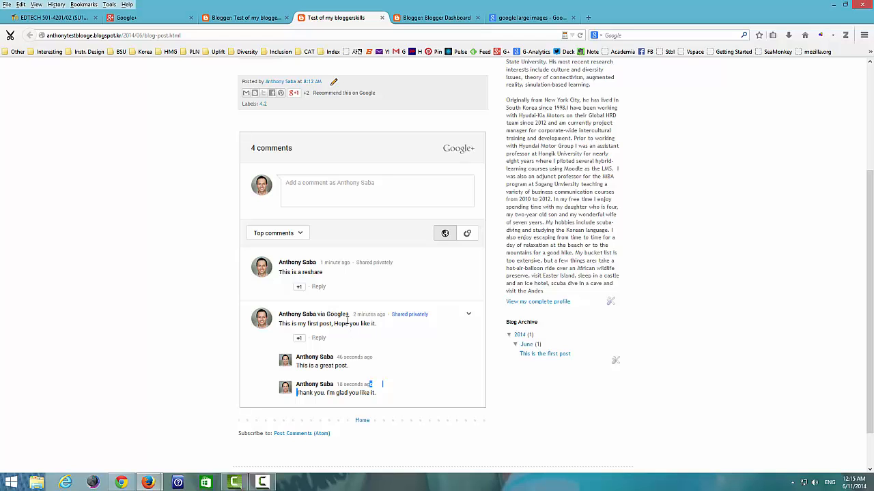
scroll(343, 311, "up", 1)
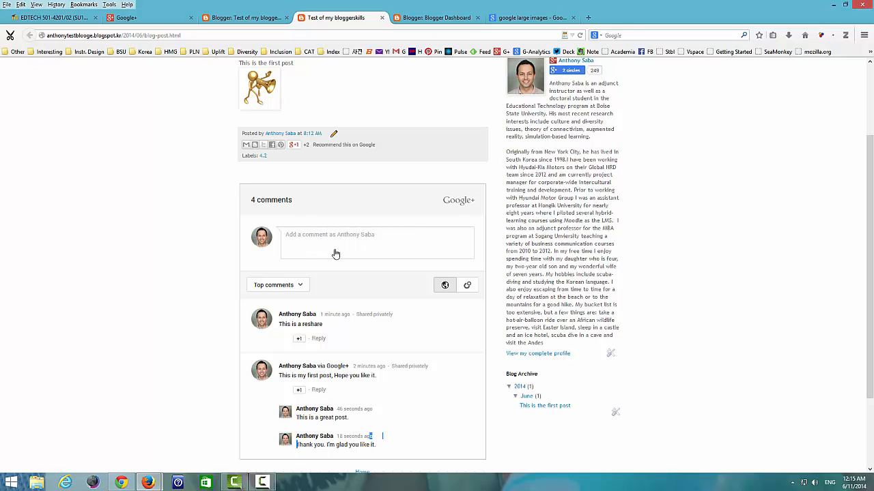
left_click(160, 19)
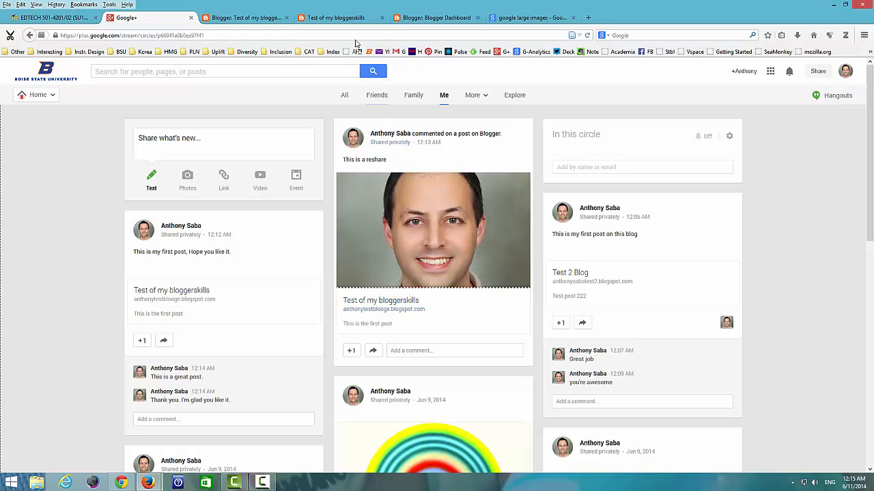
left_click(342, 19)
Delete the "Test of my bloggerskills" blog through its Other settings.
left_click(245, 18)
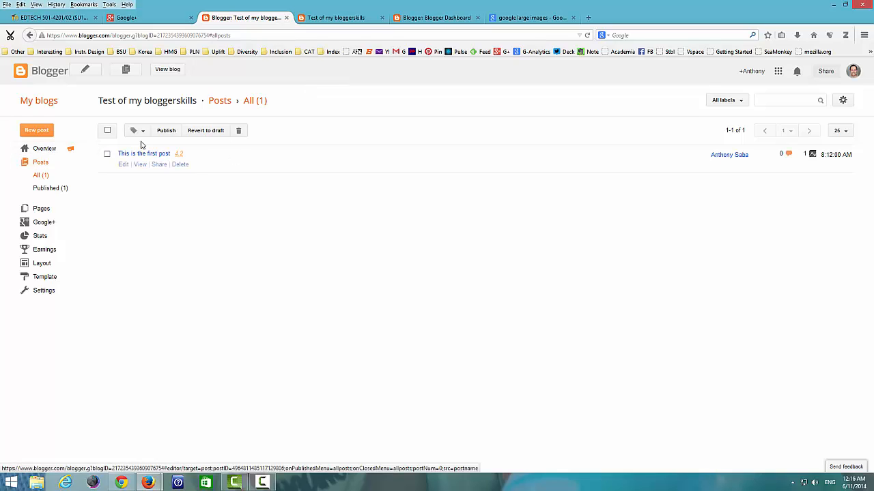
left_click(47, 103)
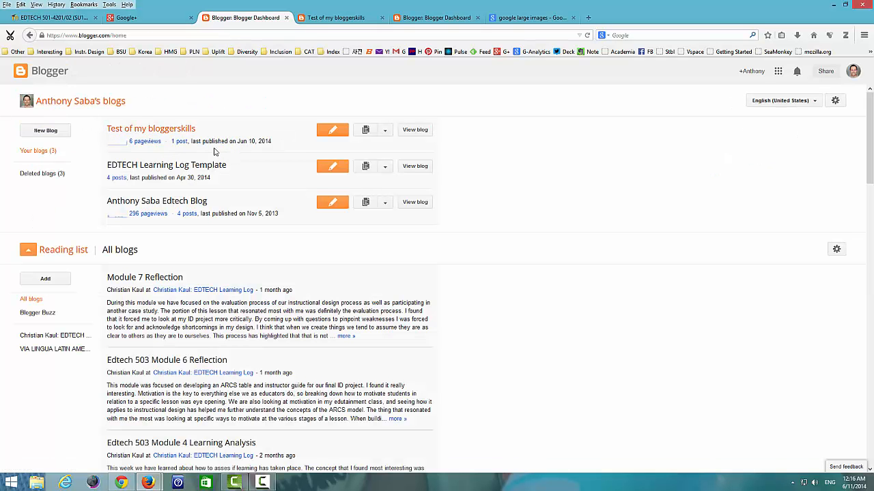
left_click(387, 130)
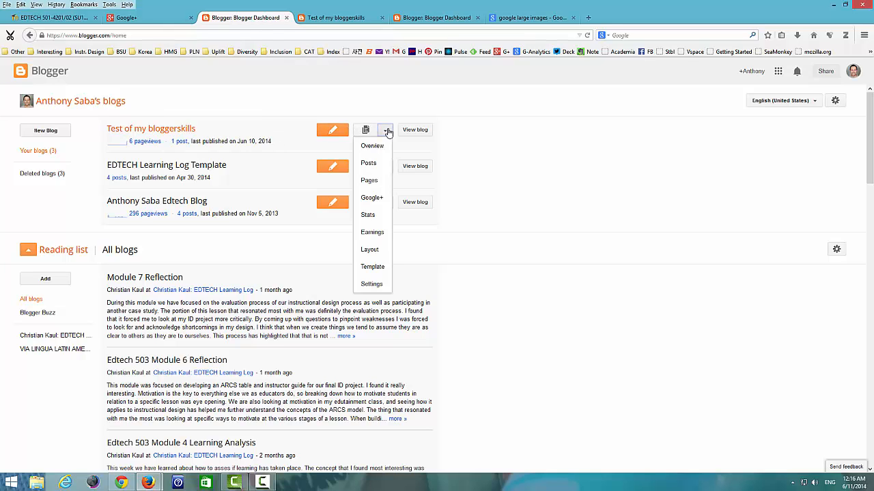
left_click(372, 287)
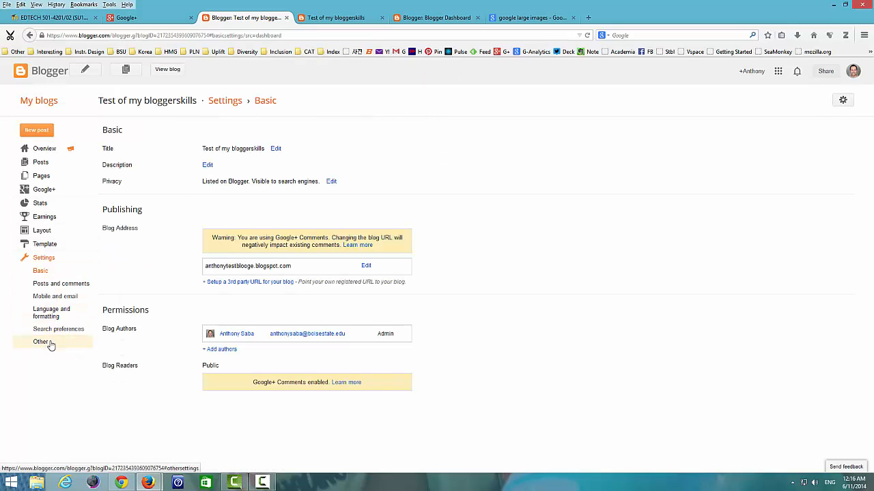
left_click(42, 345)
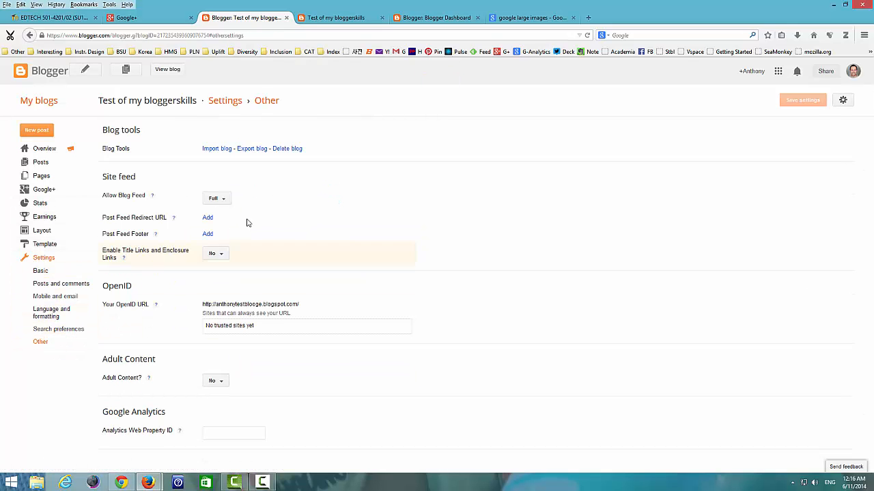
left_click(295, 151)
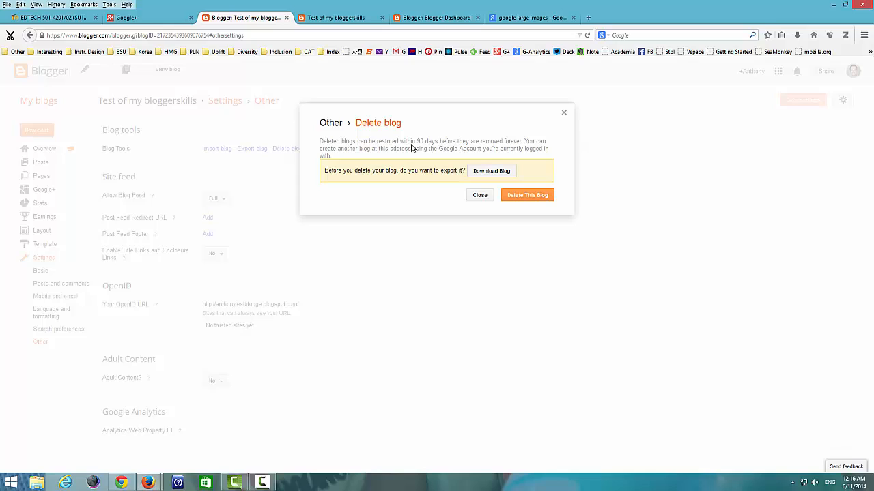
left_click(527, 200)
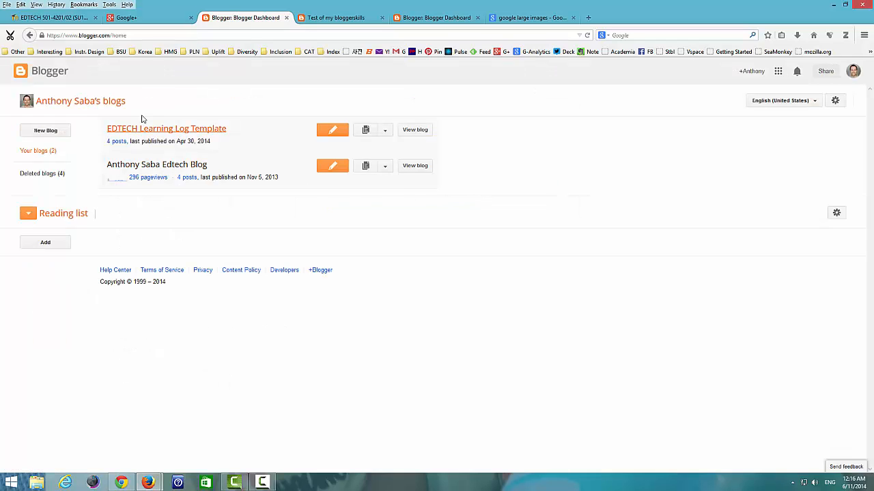
Refresh the Google+ stream and permanently delete the "This is a reshare" post.
left_click(179, 19)
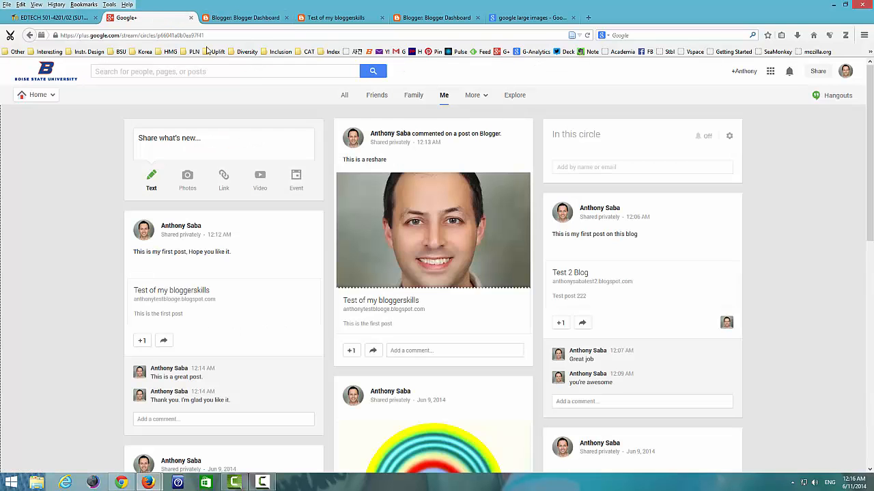
left_click(587, 35)
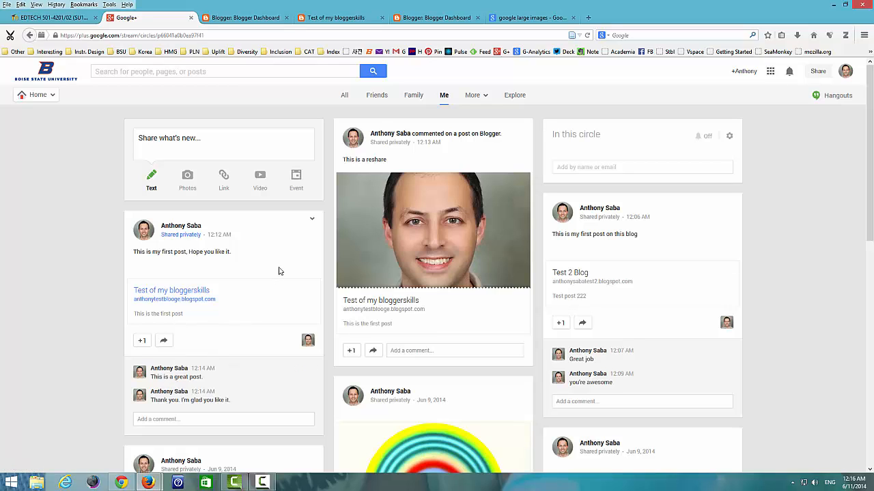
left_click(522, 129)
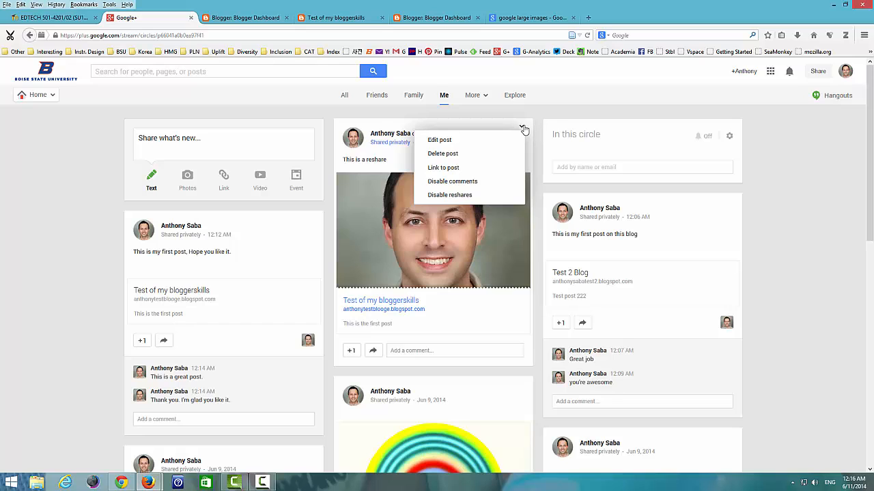
left_click(450, 156)
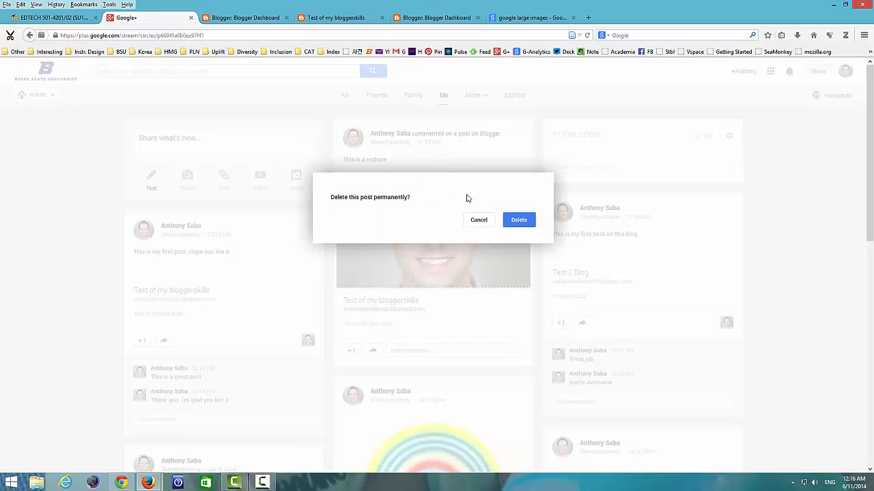
left_click(510, 222)
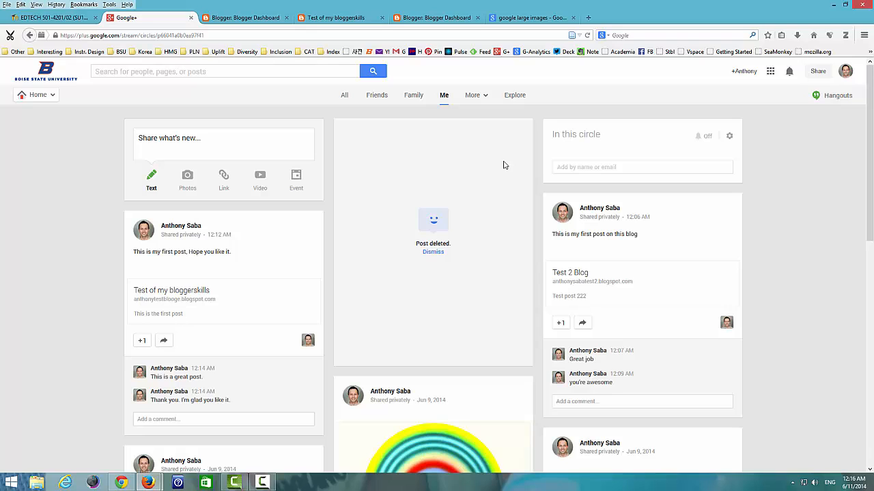
left_click(261, 483)
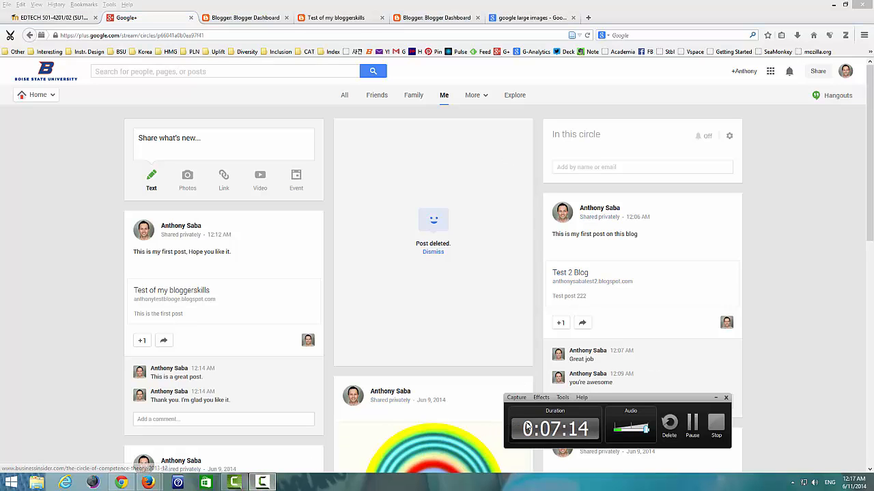